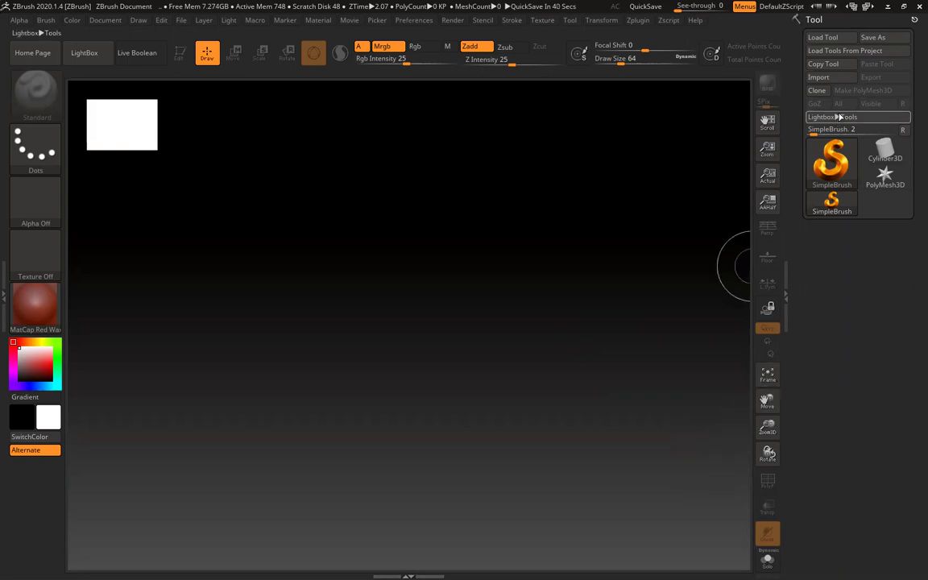
Minimize ZBrush and WO Mic Client, then open Görüntü ayarları from the desktop right-click menu
{"action": "left_click", "coordinate": [889, 9]}
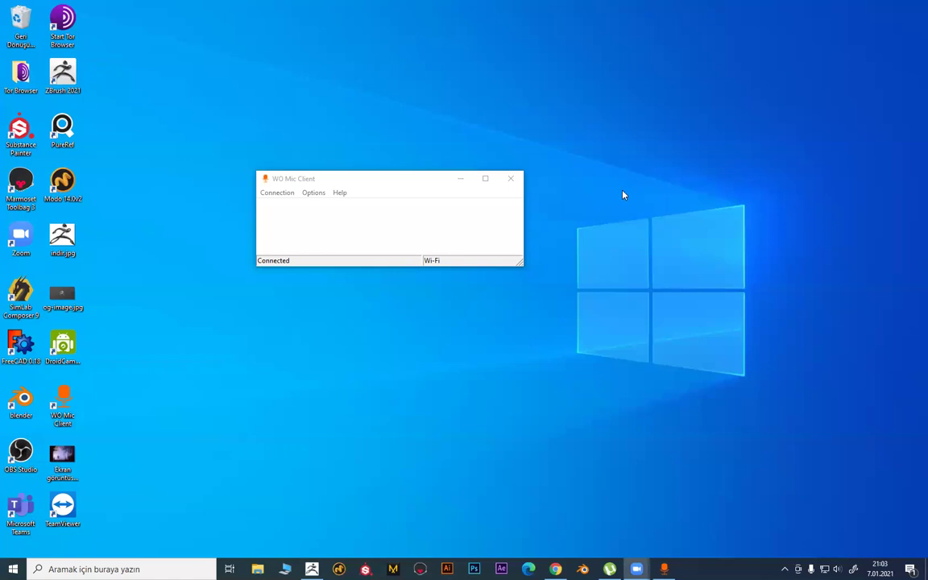
{"action": "left_click", "coordinate": [459, 178]}
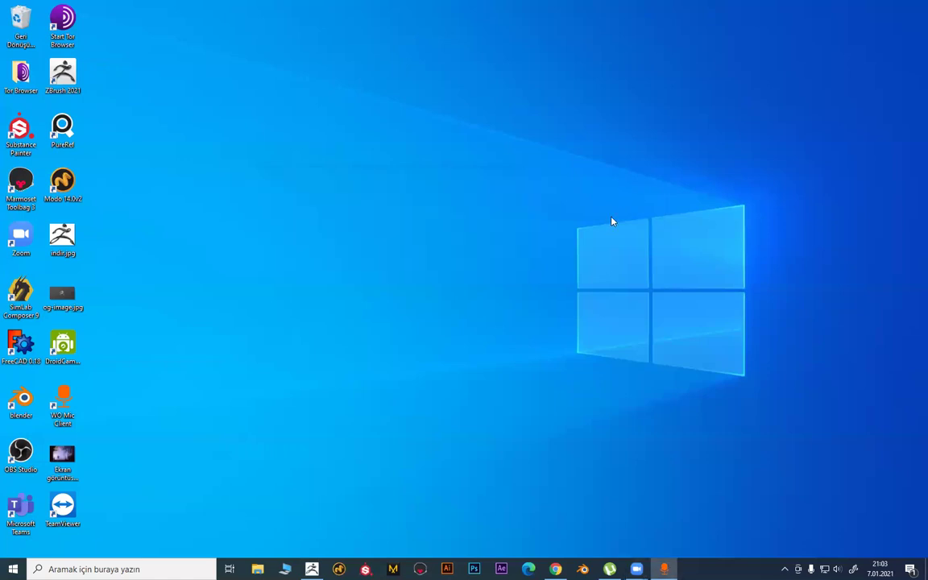
{"action": "right_click", "coordinate": [537, 215]}
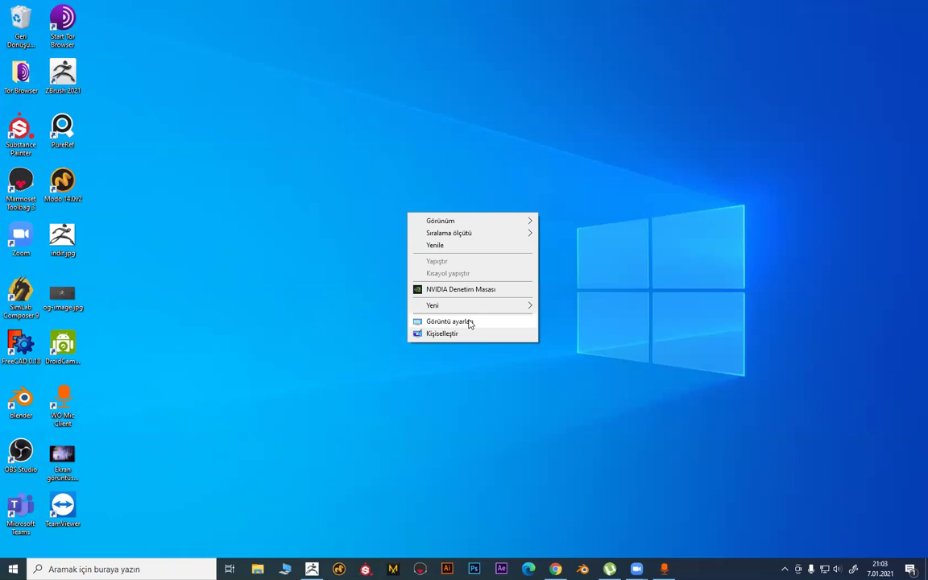
{"action": "left_click", "coordinate": [469, 322]}
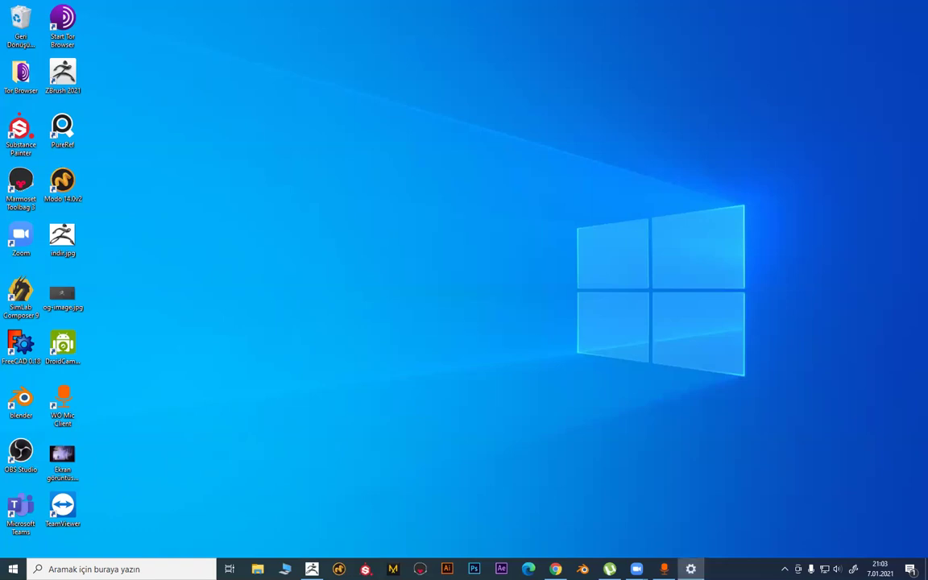
Maximize Settings, check the Ekran çözünürlüğü list, keep 1680 × 1050, and minimize the window
{"action": "double_click", "coordinate": [510, 52]}
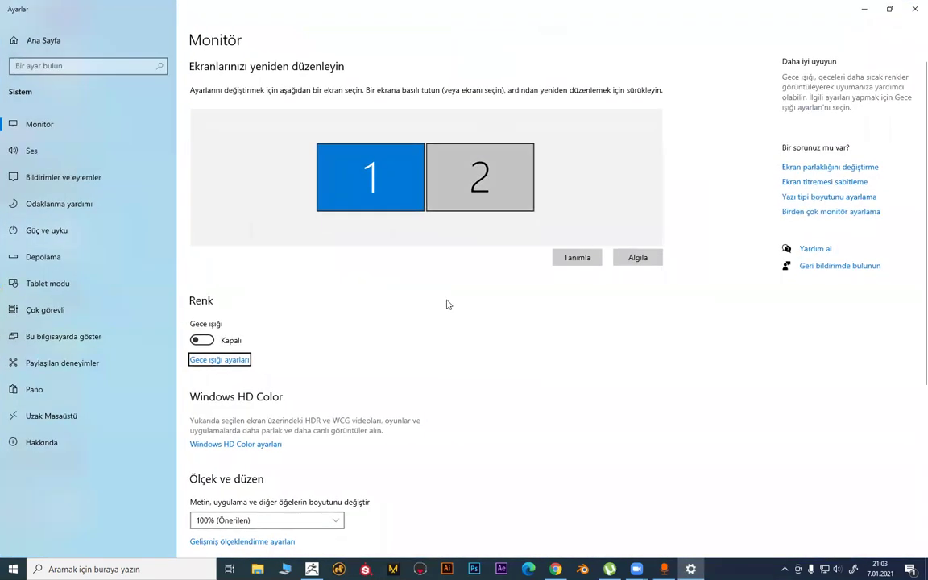
{"action": "scroll", "coordinate": [426, 408], "scroll_direction": "down", "scroll_amount": 2}
{"action": "scroll", "coordinate": [427, 409], "scroll_direction": "down", "scroll_amount": 2}
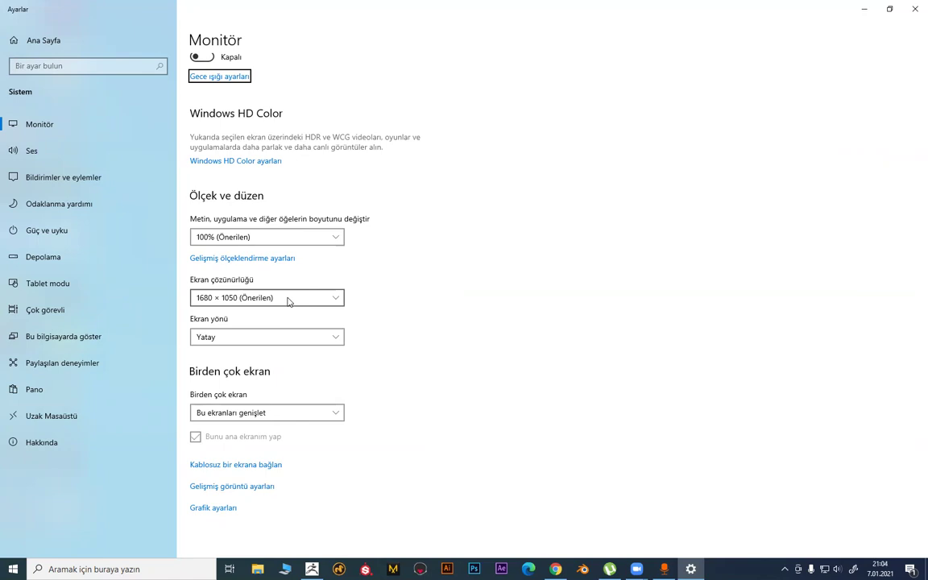
{"action": "left_click", "coordinate": [287, 298]}
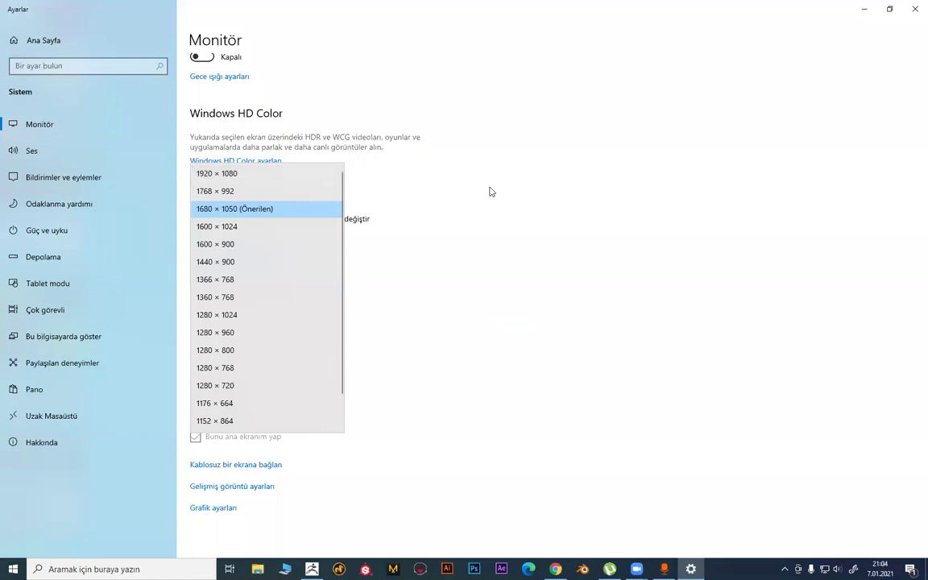
{"action": "left_click", "coordinate": [519, 183]}
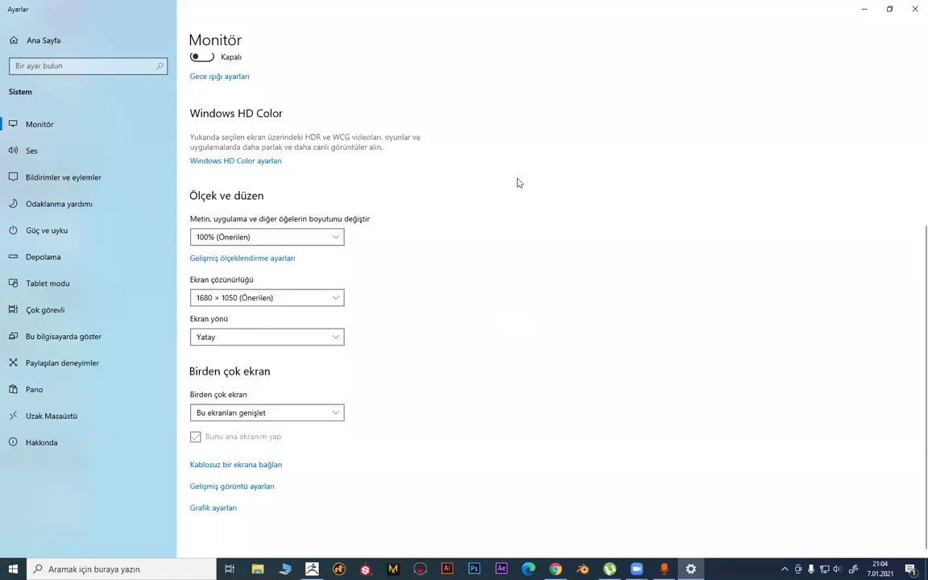
{"action": "left_click", "coordinate": [865, 9]}
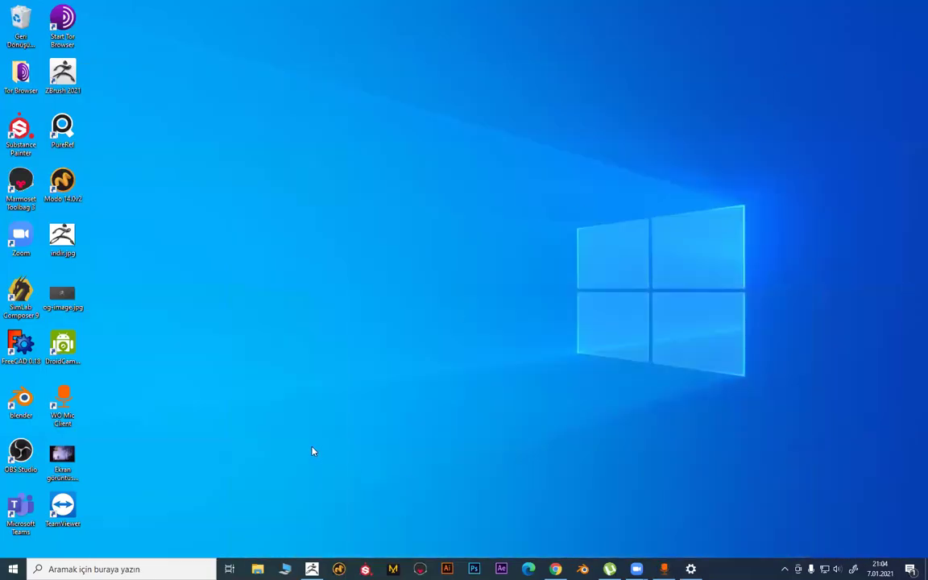
Restore ZBrush and open Preferences > Interface > UI, where Buttons Size reads 48
{"action": "left_click", "coordinate": [311, 568]}
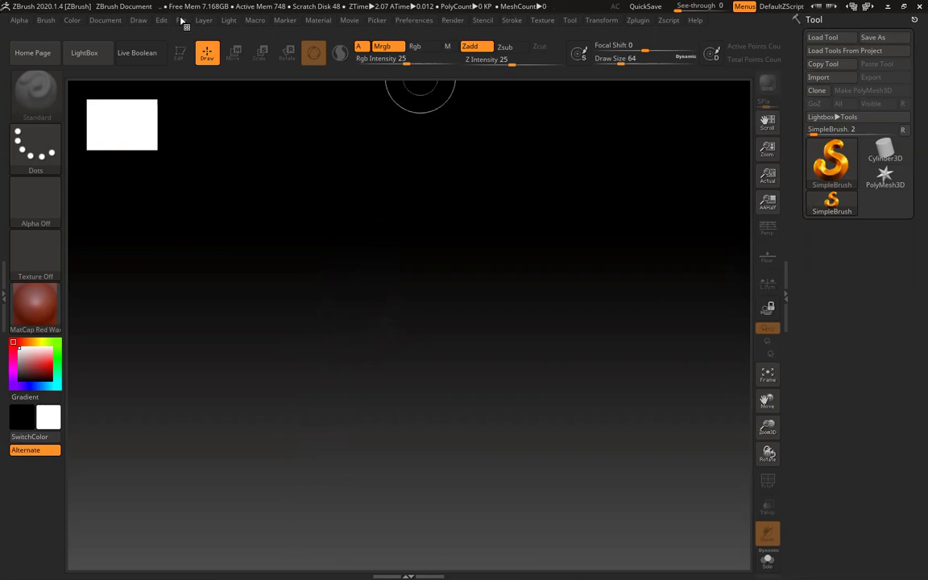
{"action": "left_click", "coordinate": [412, 24]}
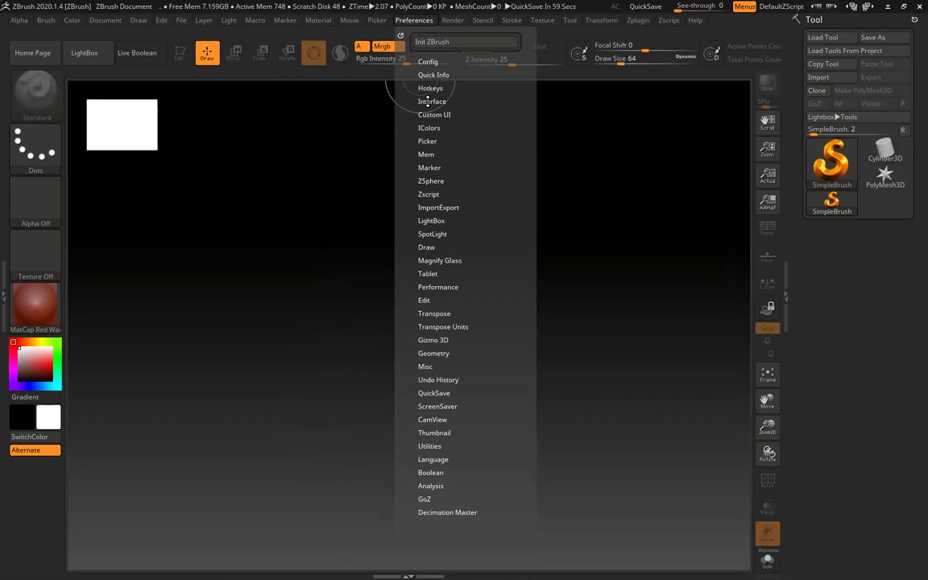
{"action": "left_click", "coordinate": [428, 100]}
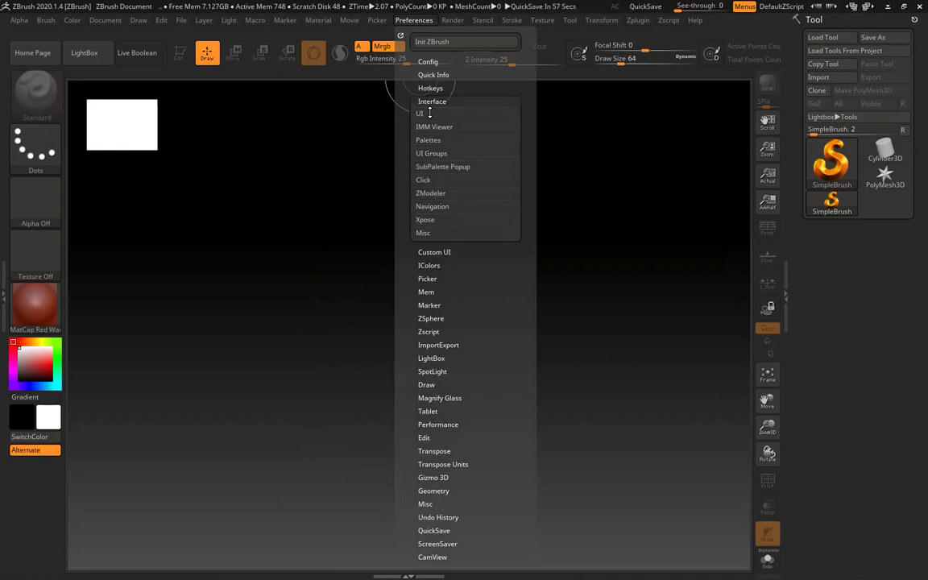
{"action": "left_click", "coordinate": [429, 113]}
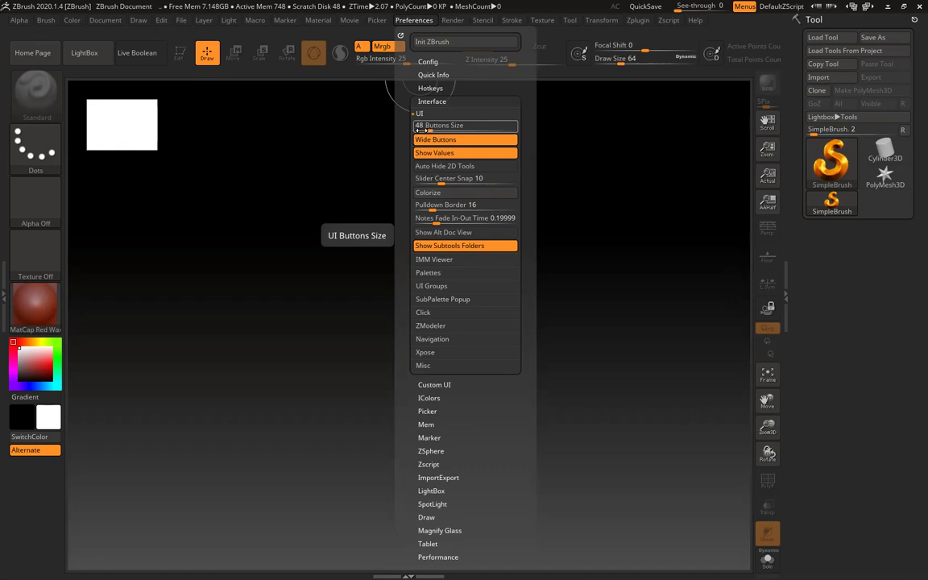
Drag the UI Buttons Size slider from 48 down to 41, taking effect on restart
{"action": "left_click_drag", "start_coordinate": [418, 129], "coordinate": [416, 133]}
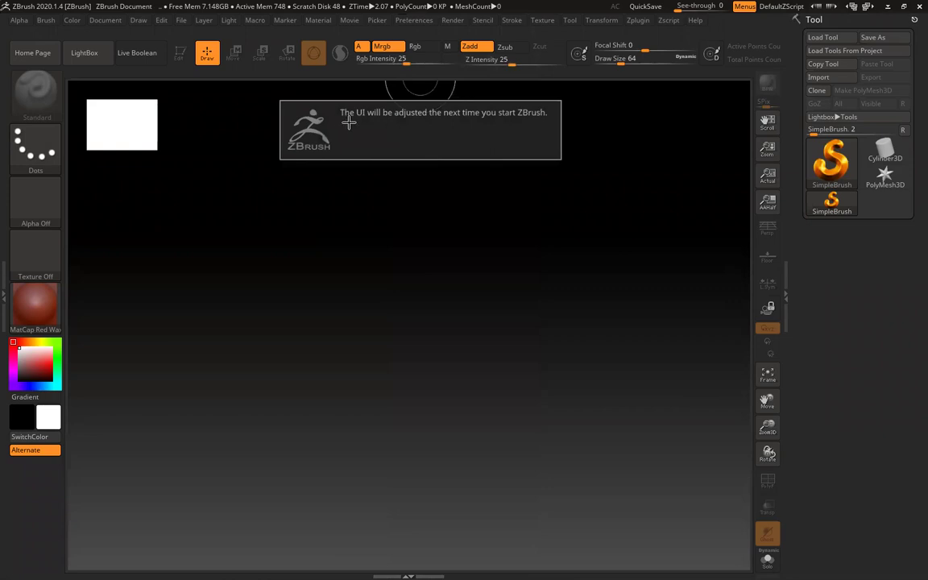